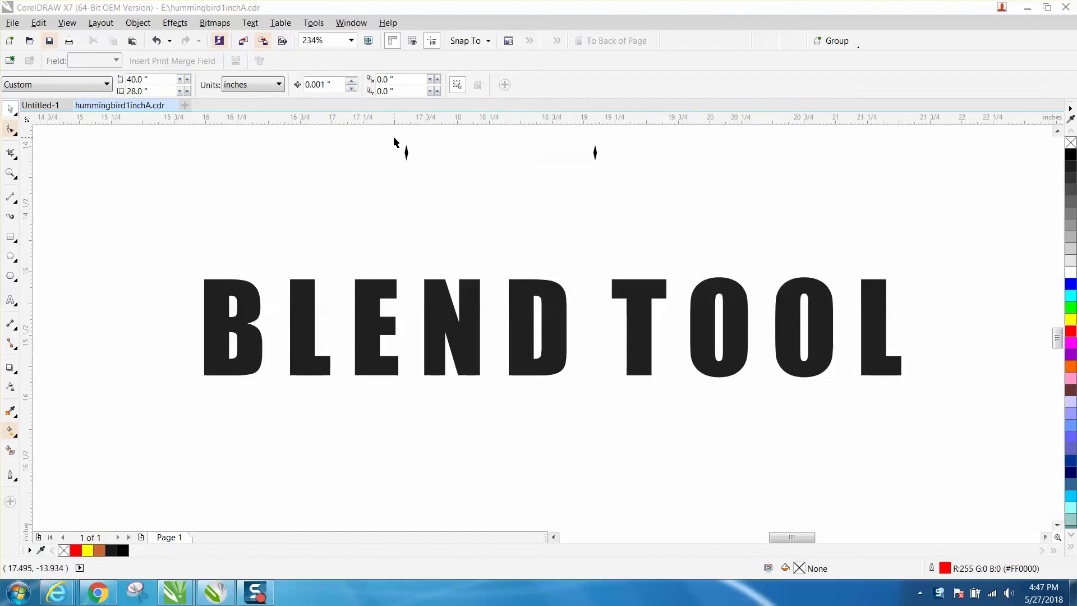
# Select both small diamonds and blend them together with 100 steps.
pyautogui.moveTo(389, 140); pyautogui.dragTo(617, 176)
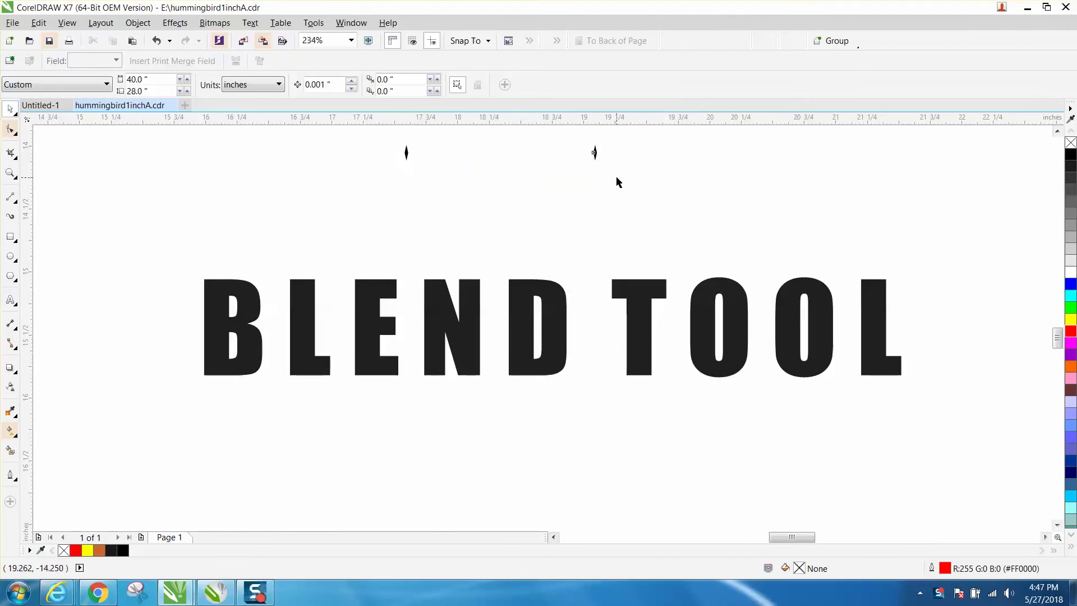
pyautogui.click(175, 23)
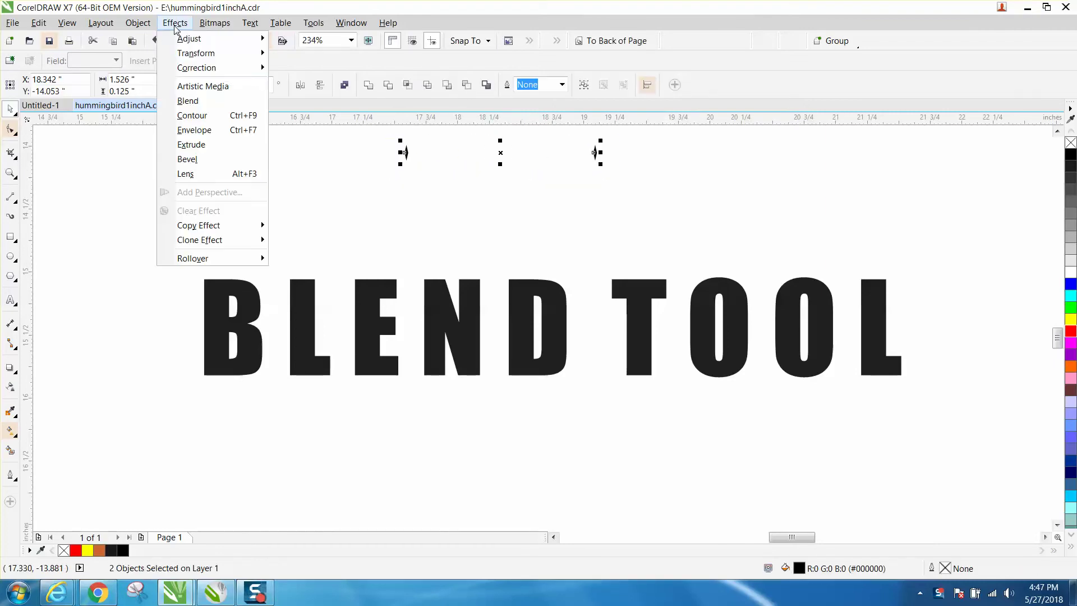
pyautogui.click(187, 106)
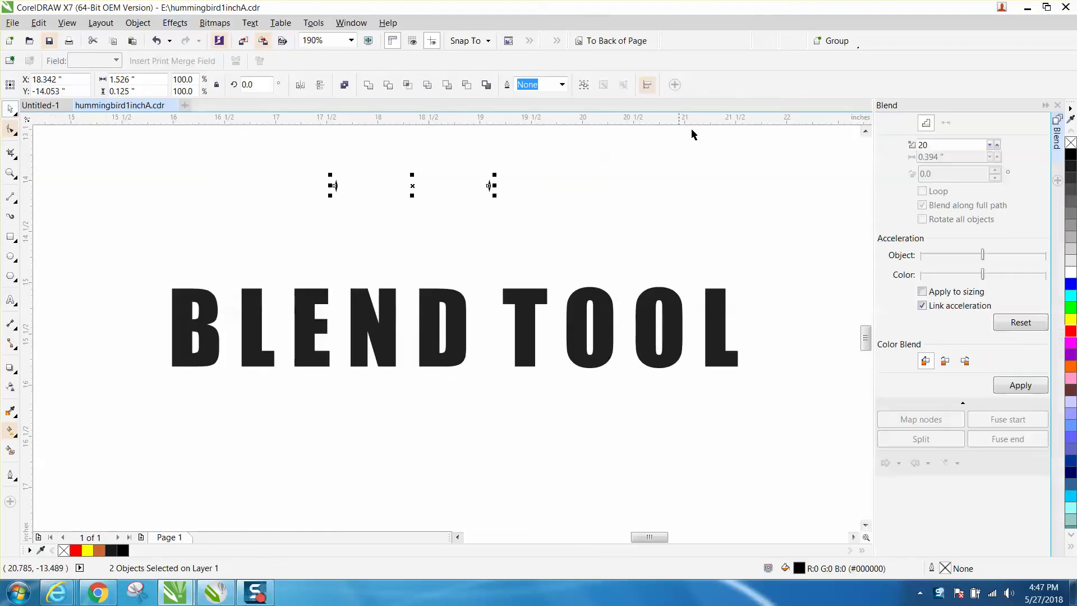
pyautogui.doubleClick(929, 145)
pyautogui.write('100')
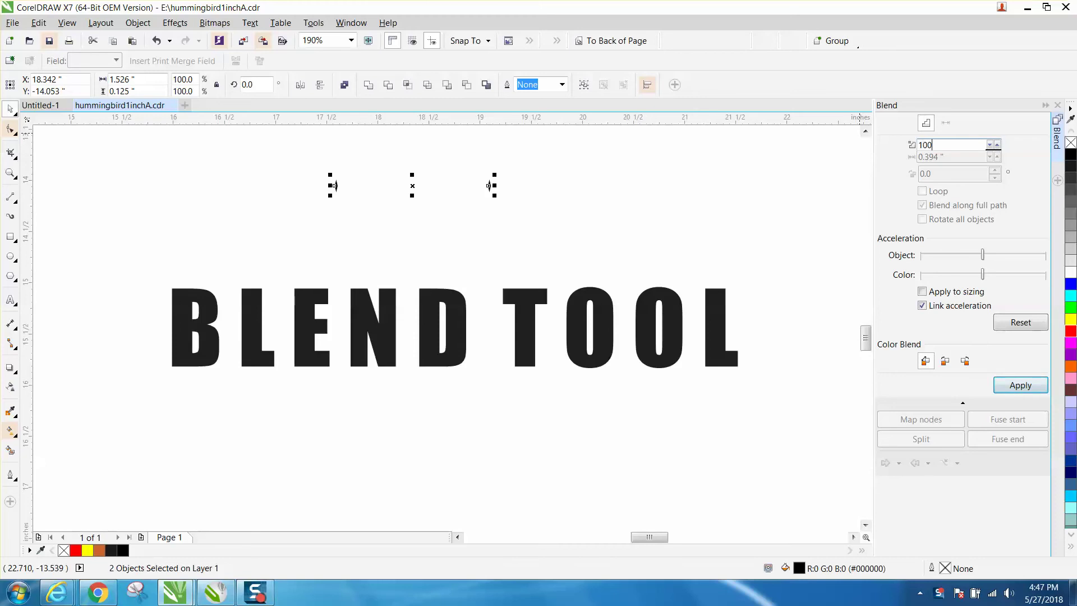
pyautogui.click(1020, 385)
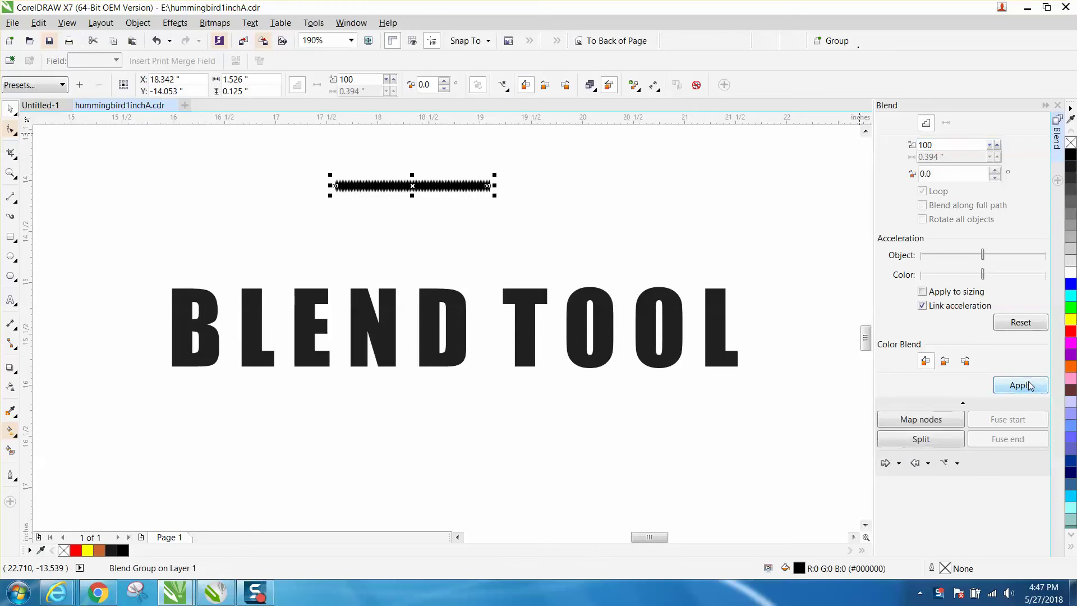
# Move the diamond blend onto the BLEND TOOL text path, spread along the full path.
pyautogui.click(957, 464)
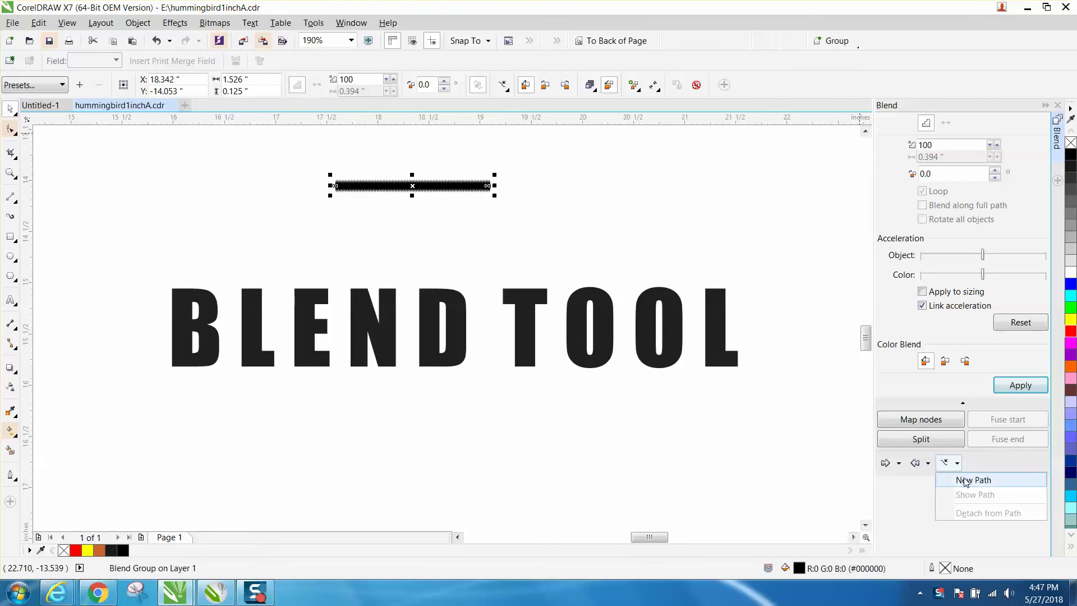
pyautogui.click(1001, 478)
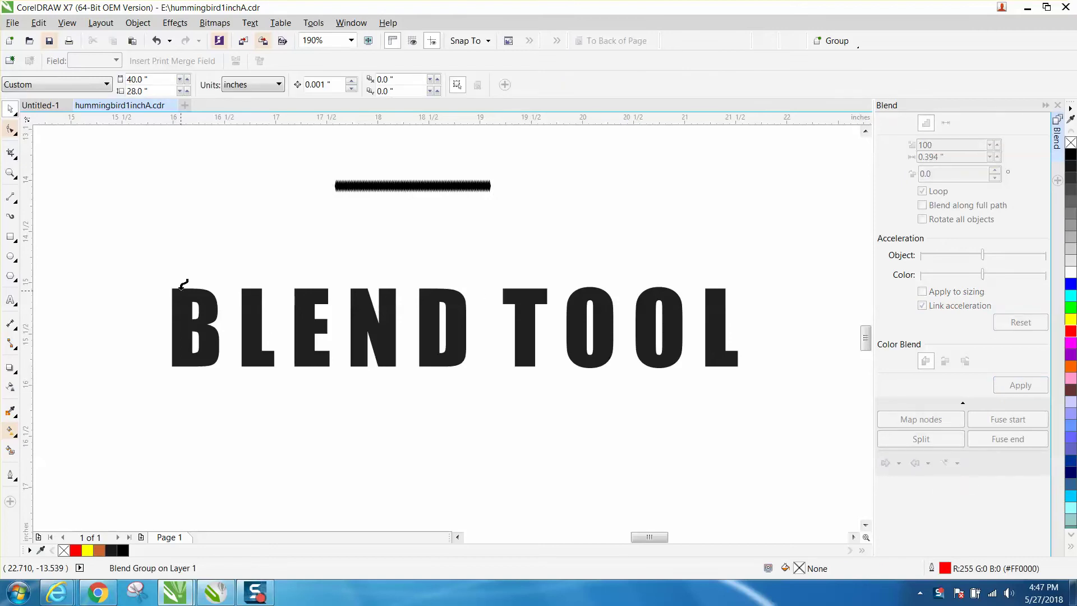
pyautogui.click(178, 286)
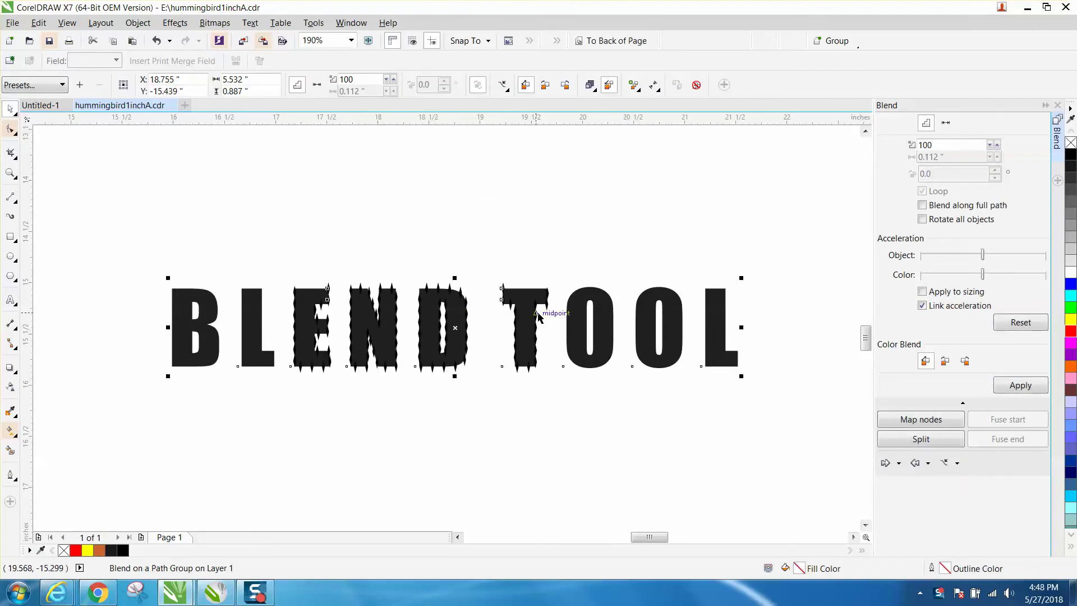
pyautogui.click(922, 206)
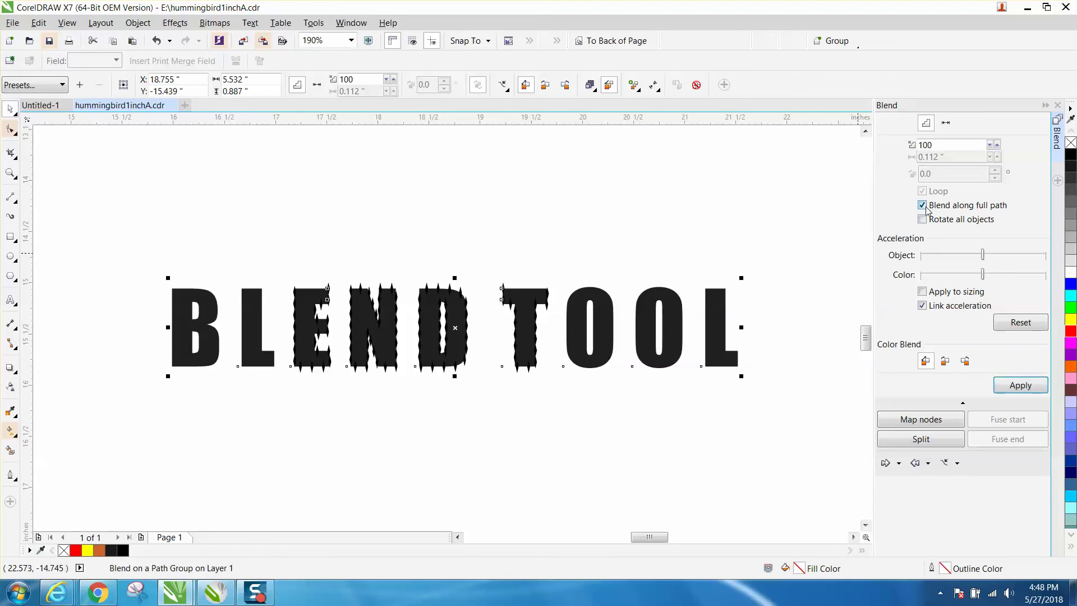
pyautogui.click(1021, 386)
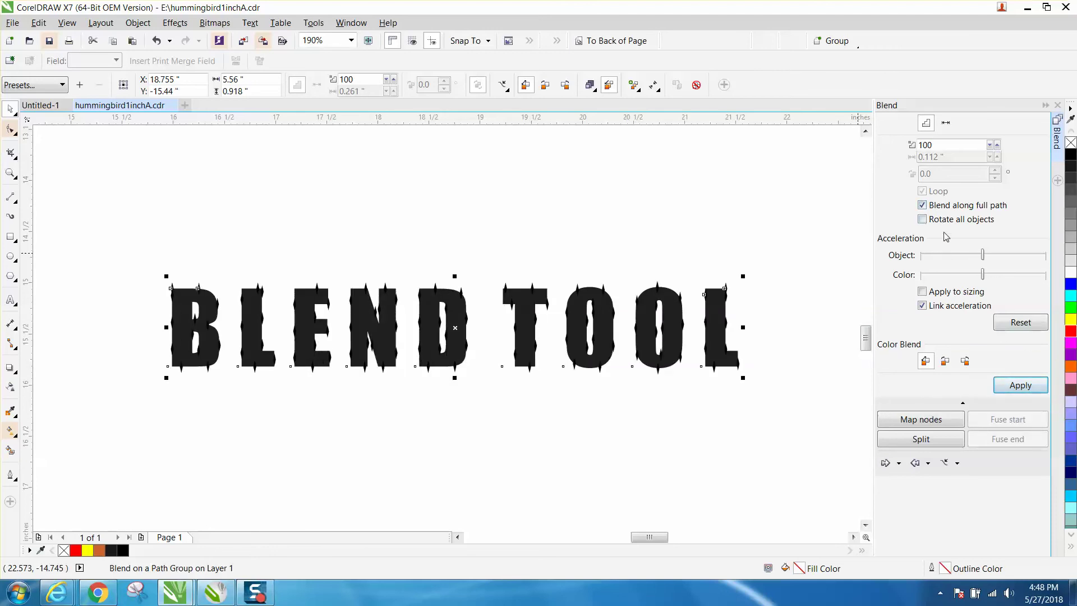
# Change the diamond blend's step count from 100 to 300.
pyautogui.moveTo(939, 148); pyautogui.dragTo(915, 146)
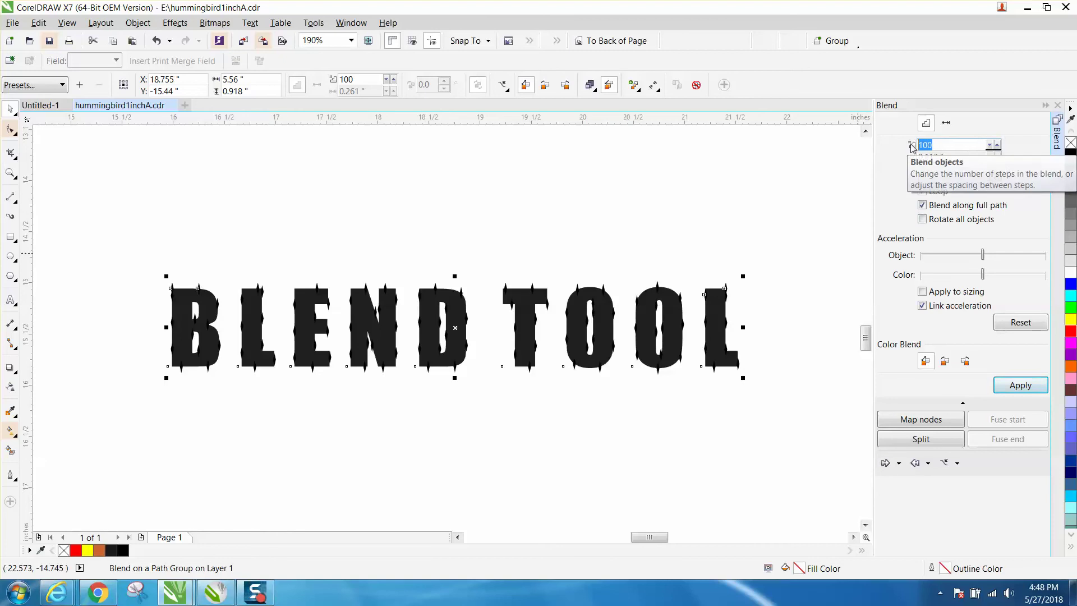
pyautogui.write('30')
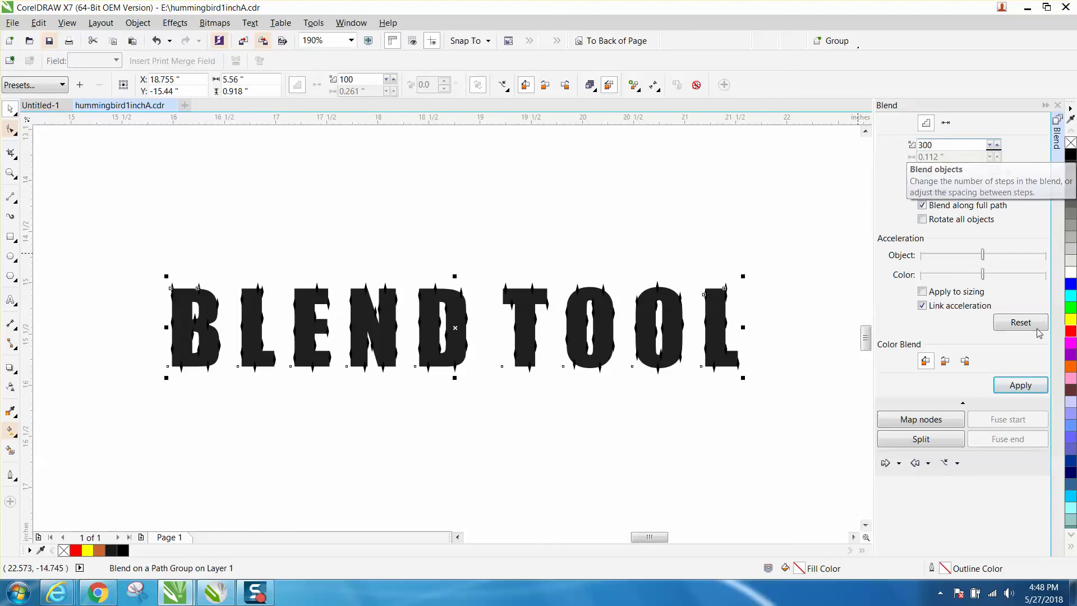
pyautogui.click(1021, 385)
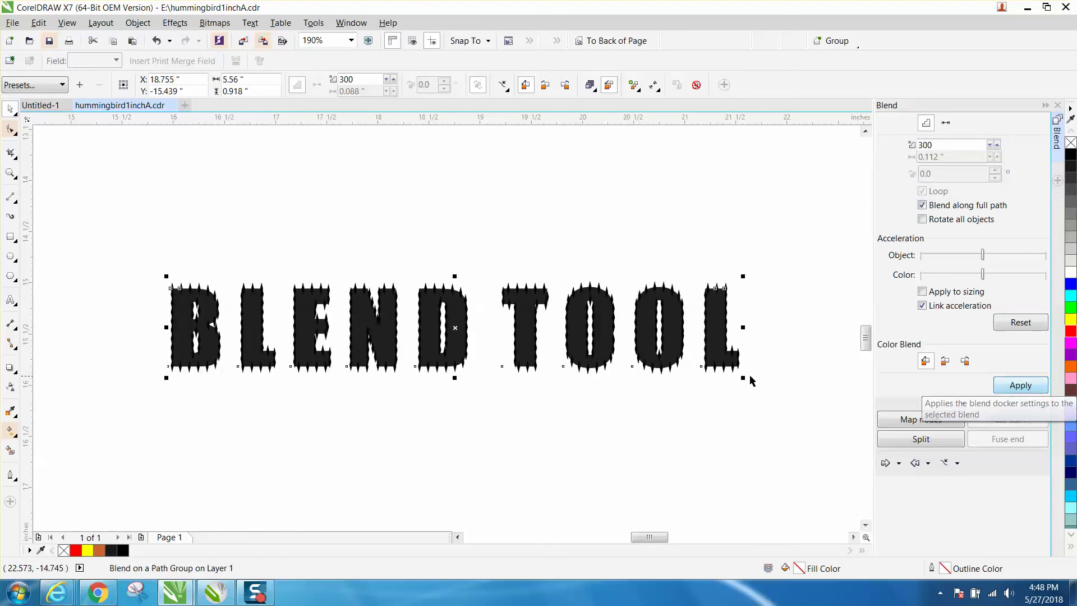
pyautogui.click(12, 174)
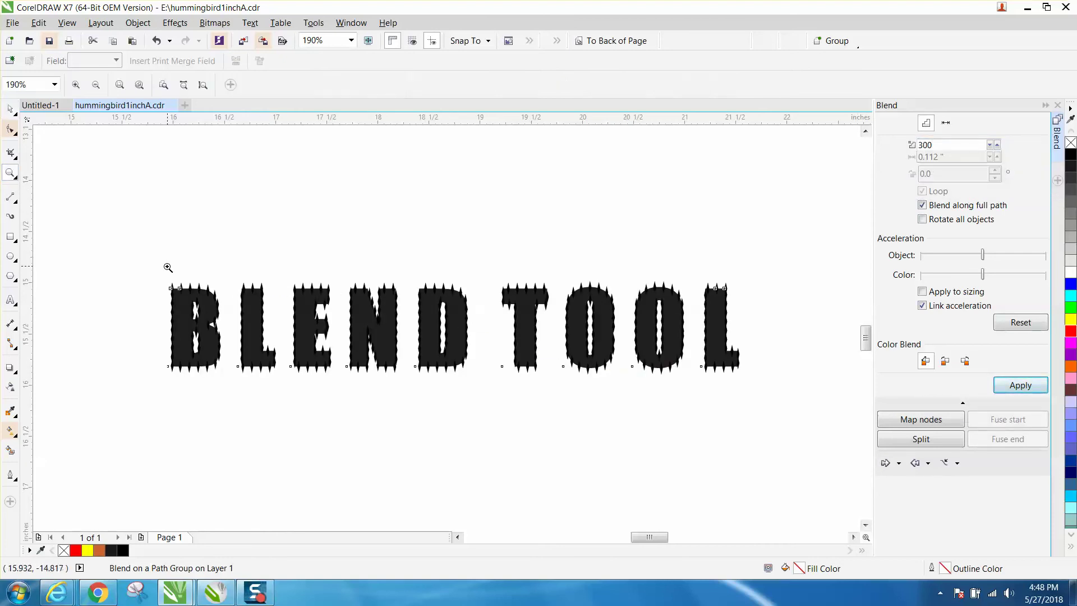
pyautogui.moveTo(156, 263); pyautogui.dragTo(849, 411)
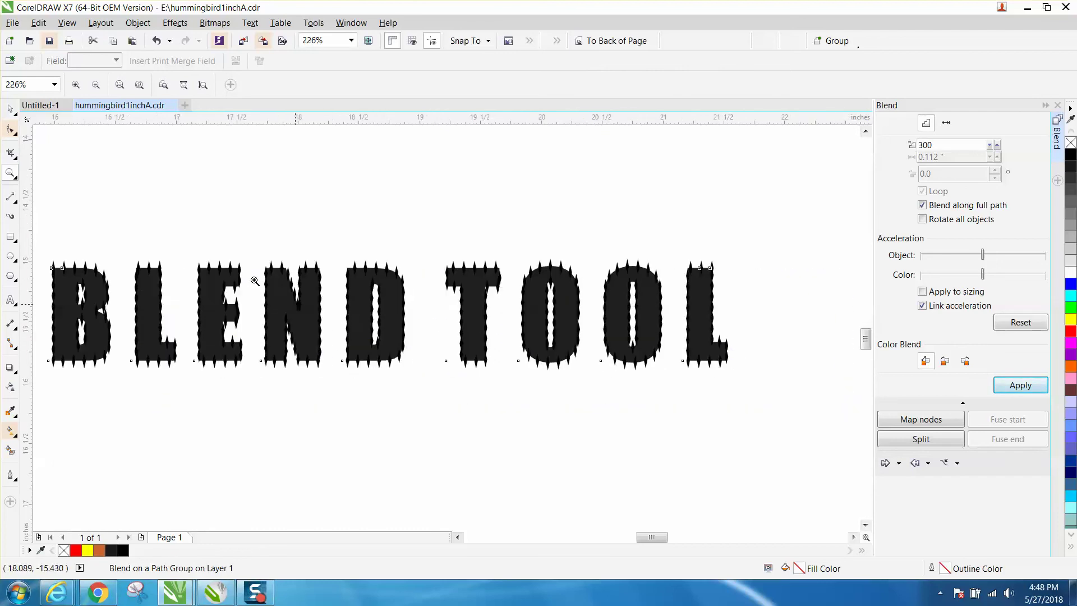
pyautogui.click(12, 129)
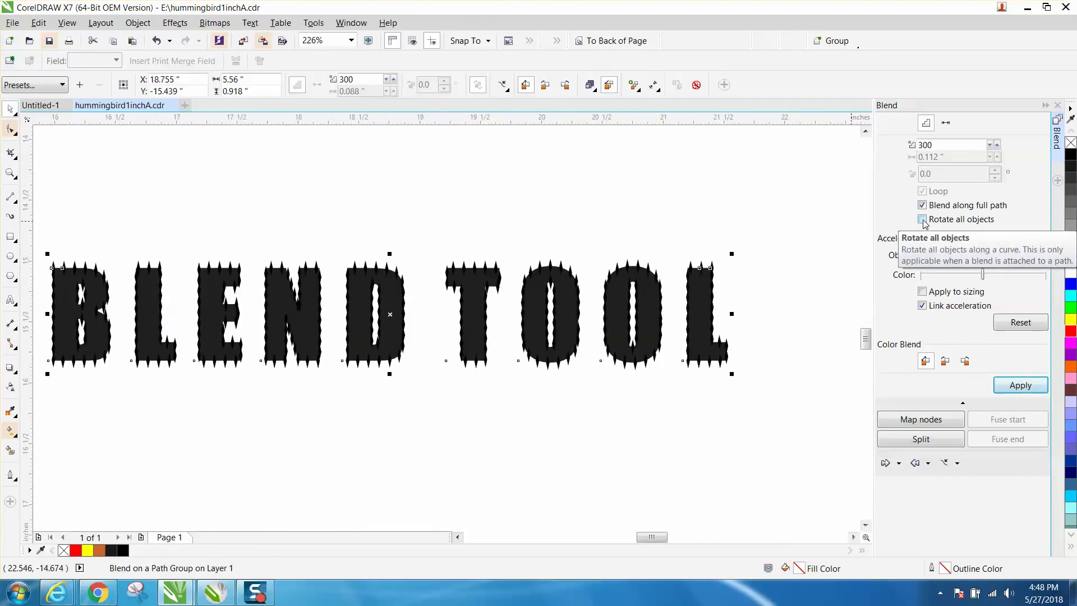
# Enable Rotate all objects on the blend, then lower its steps to 250.
pyautogui.click(922, 218)
pyautogui.click(1020, 385)
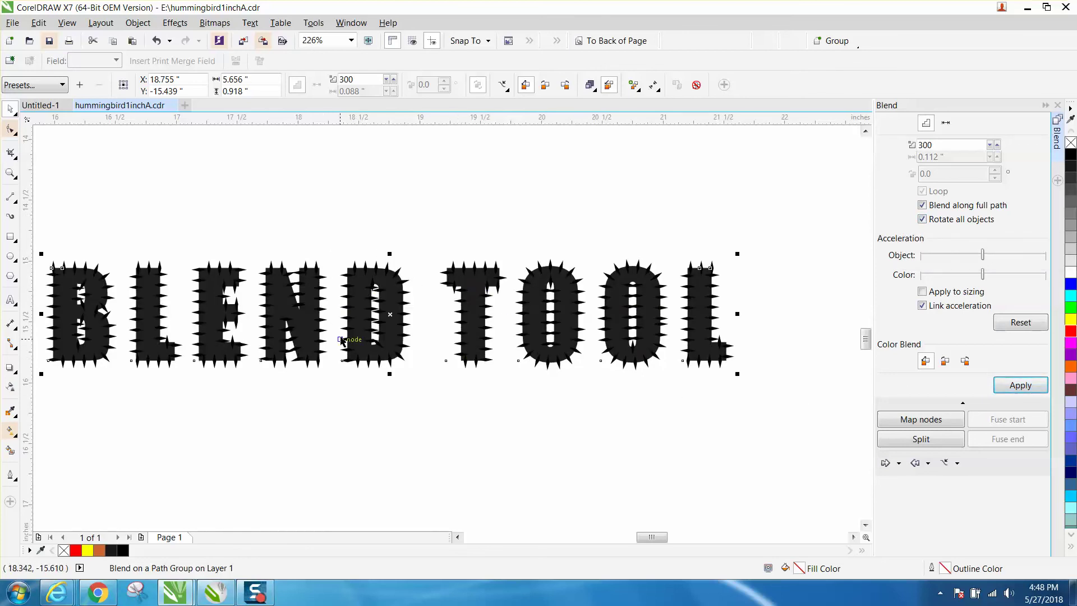
pyautogui.doubleClick(934, 145)
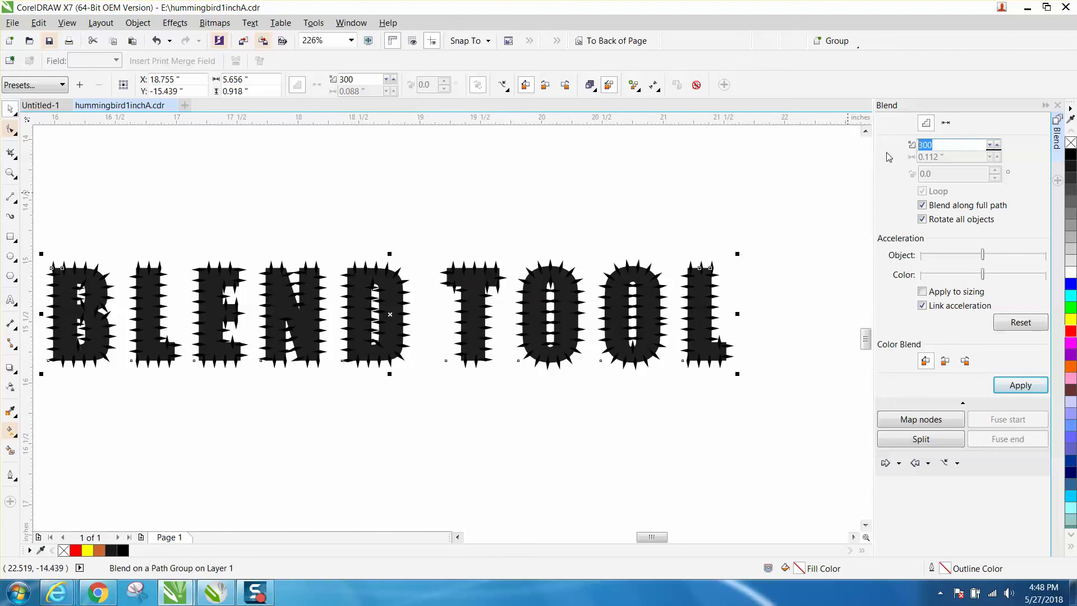
pyautogui.write('250')
pyautogui.click(1020, 385)
pyautogui.click(782, 311)
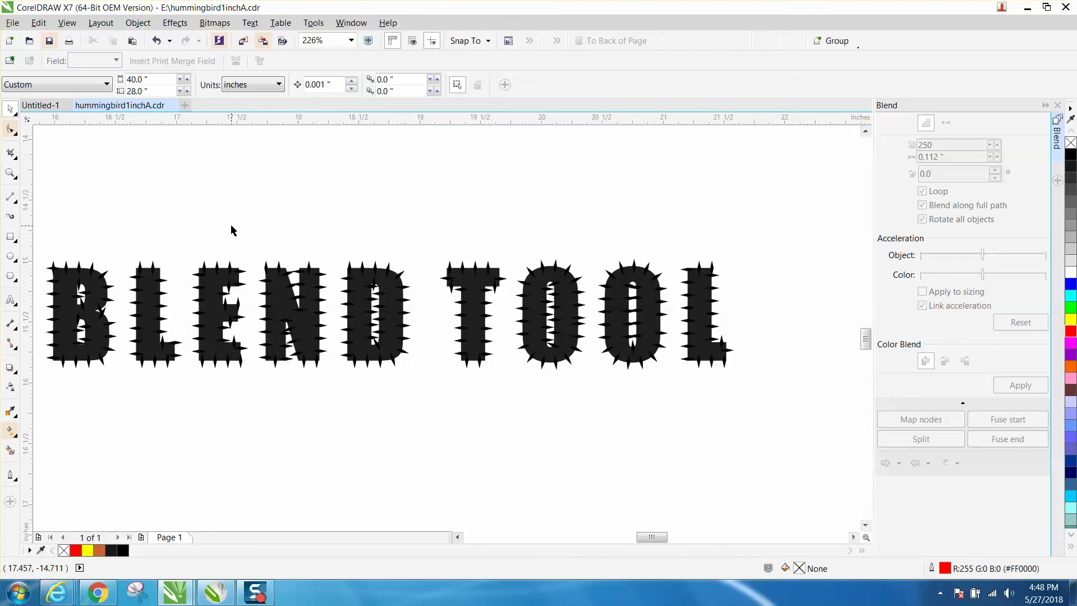
# Fill the BLEND TOOL text with the black palette swatch.
pyautogui.click(14, 176)
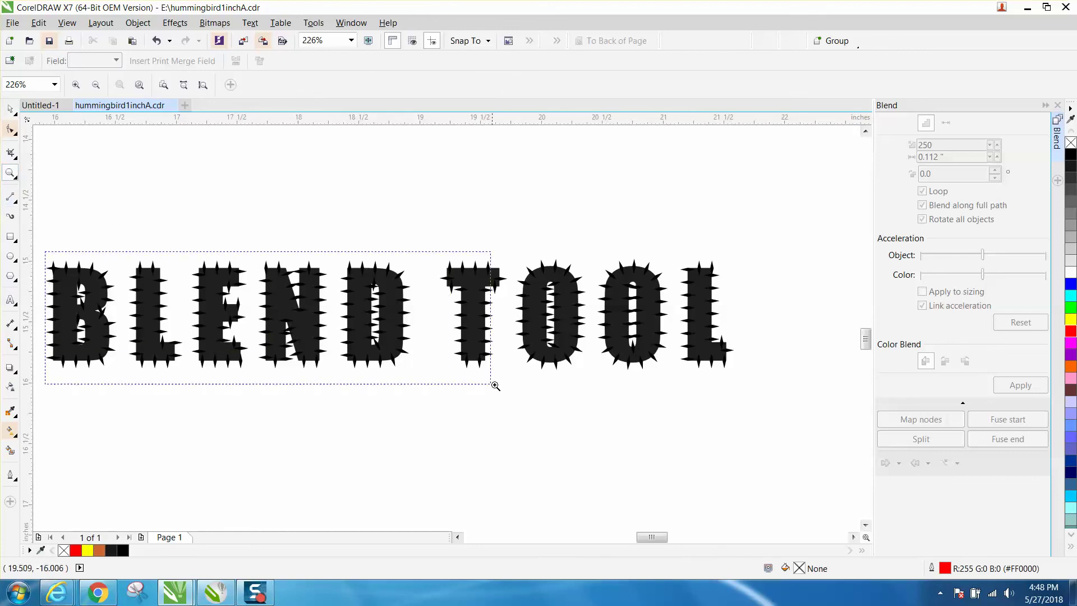
pyautogui.moveTo(47, 241); pyautogui.dragTo(492, 385)
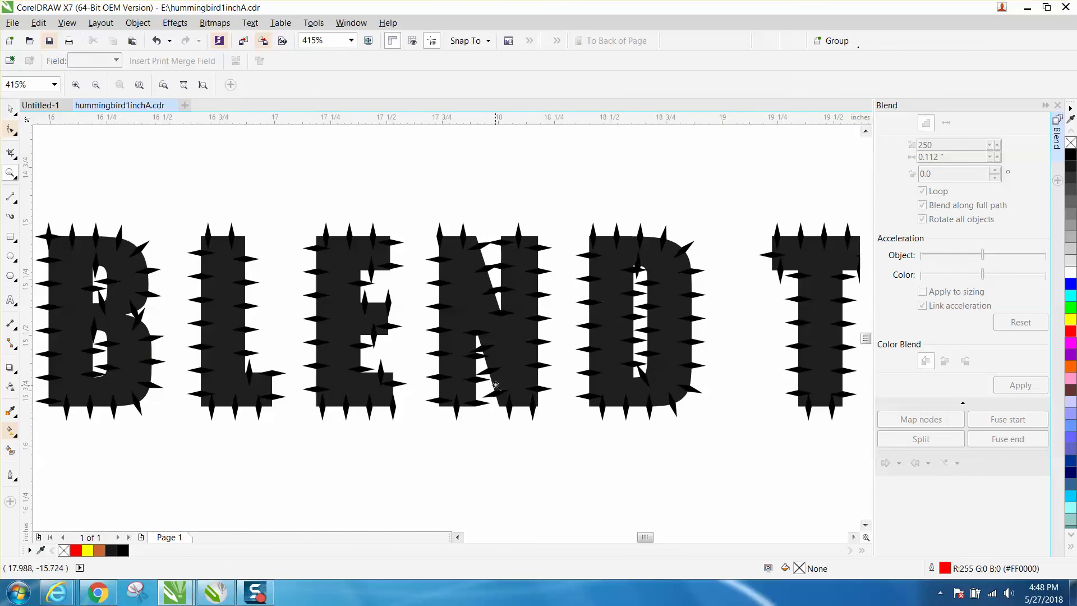
pyautogui.click(12, 110)
pyautogui.click(127, 265)
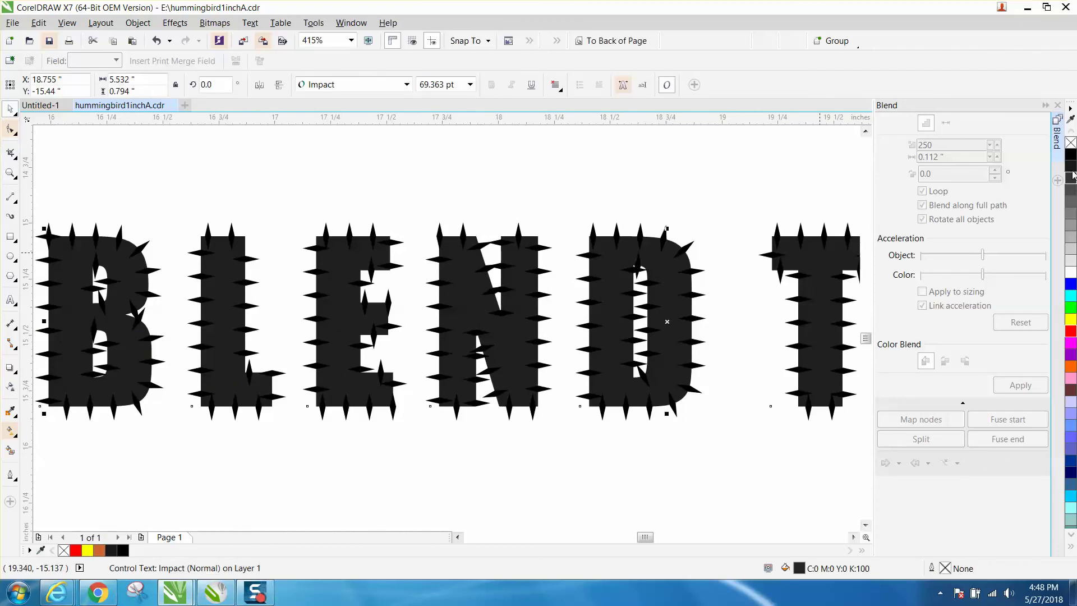
pyautogui.click(1069, 152)
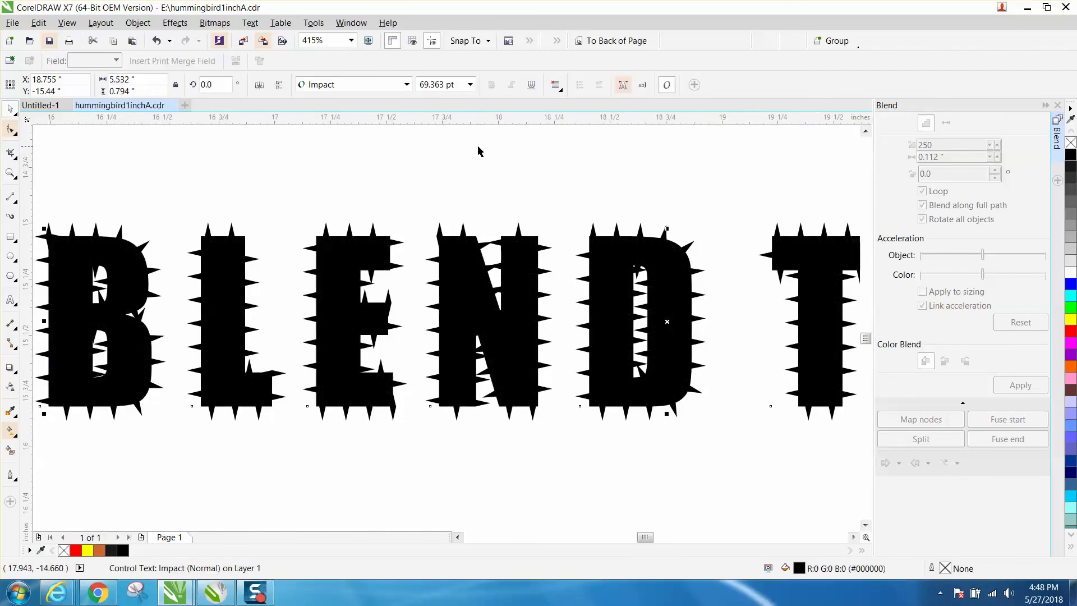
pyautogui.scroll(-1, 476, 144)
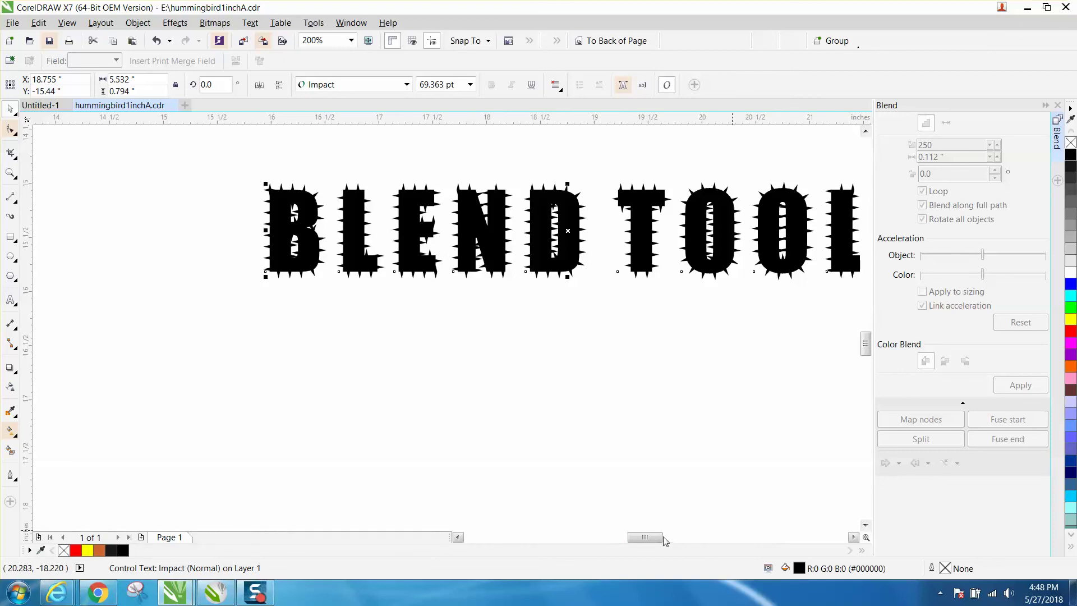
pyautogui.moveTo(644, 536); pyautogui.dragTo(654, 537)
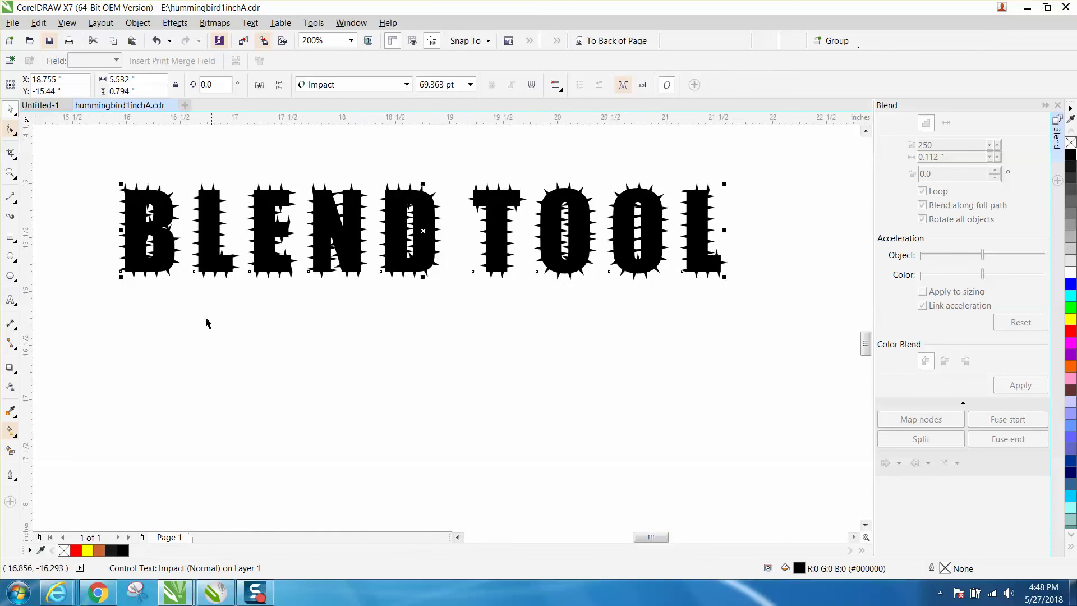
pyautogui.click(11, 175)
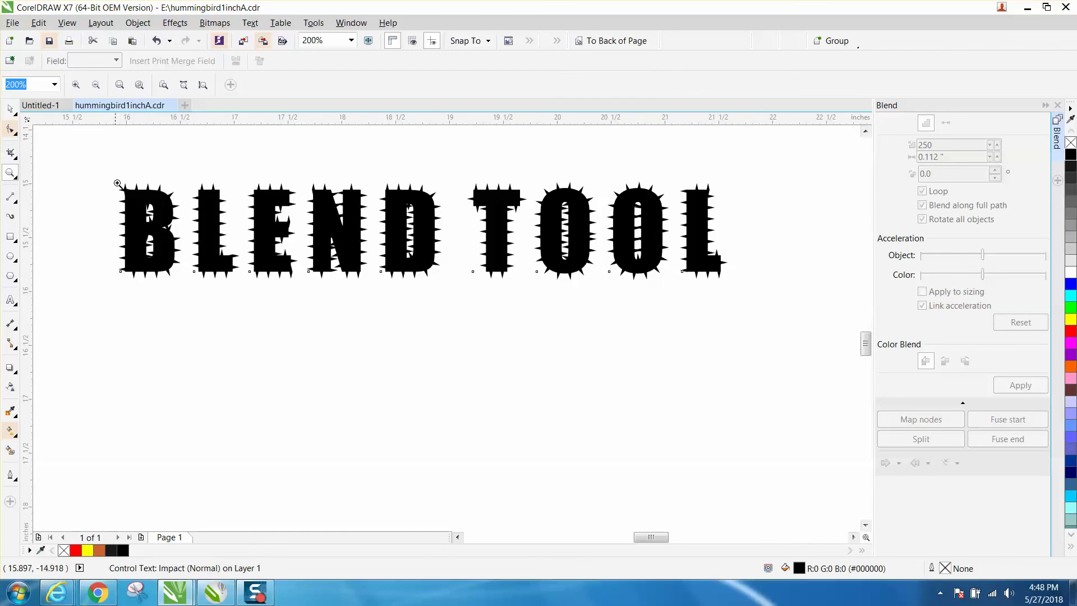
pyautogui.moveTo(117, 184); pyautogui.dragTo(793, 303)
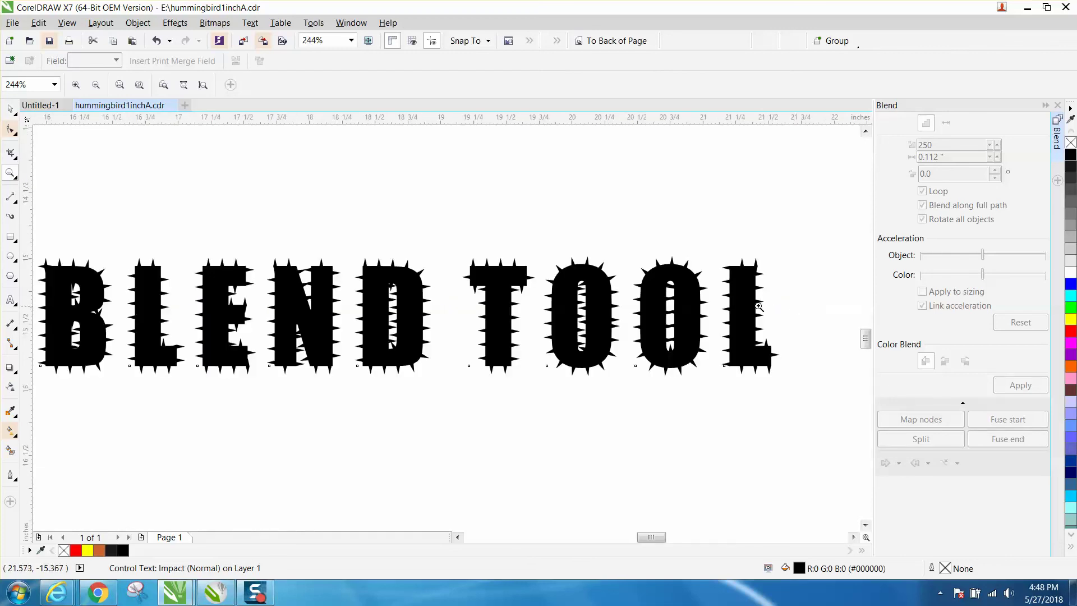